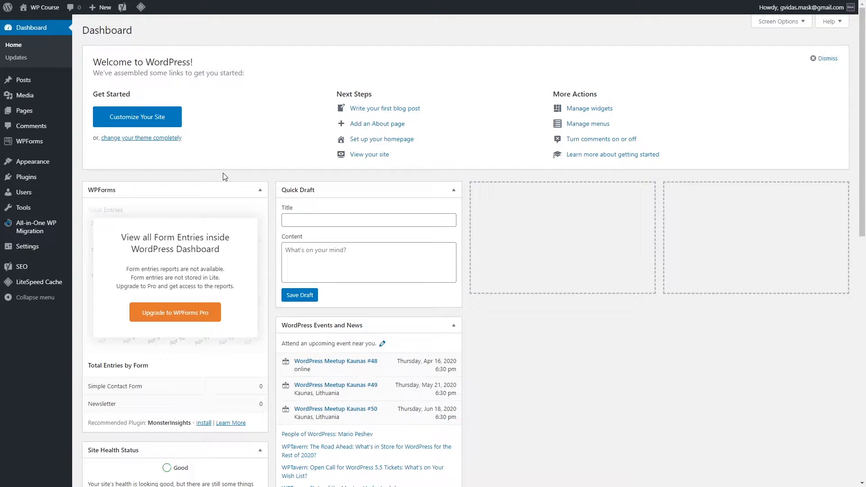
Step: Start a new blank page from the Pages menu in the admin sidebar
mouse_move(53, 115)
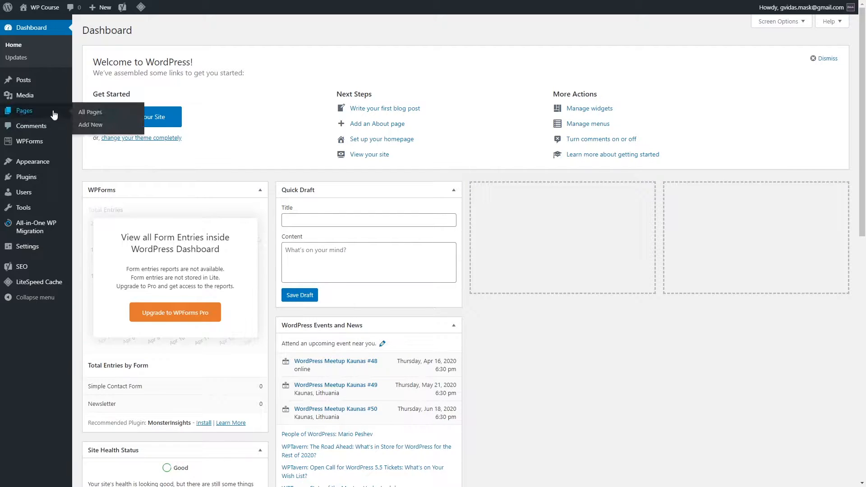
left_click(92, 126)
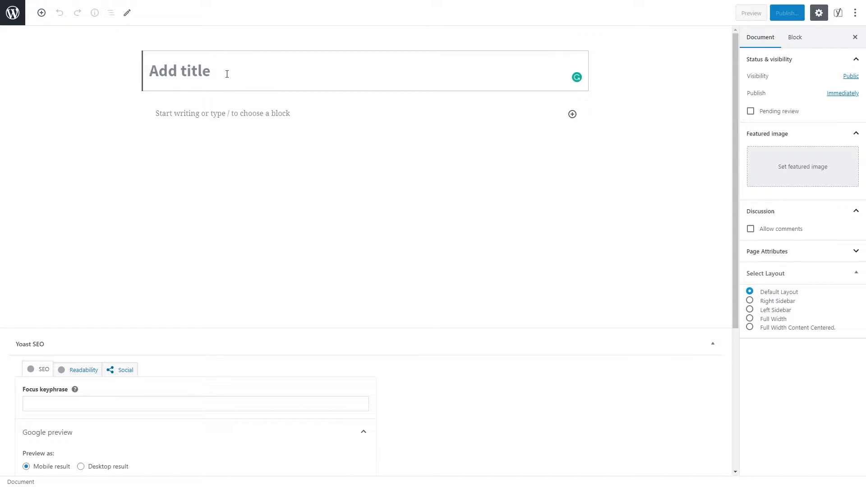
Step: Title the page 'About' and paste the prepared Flatsome intro and eight-item feature list
type("About")
left_click(206, 117)
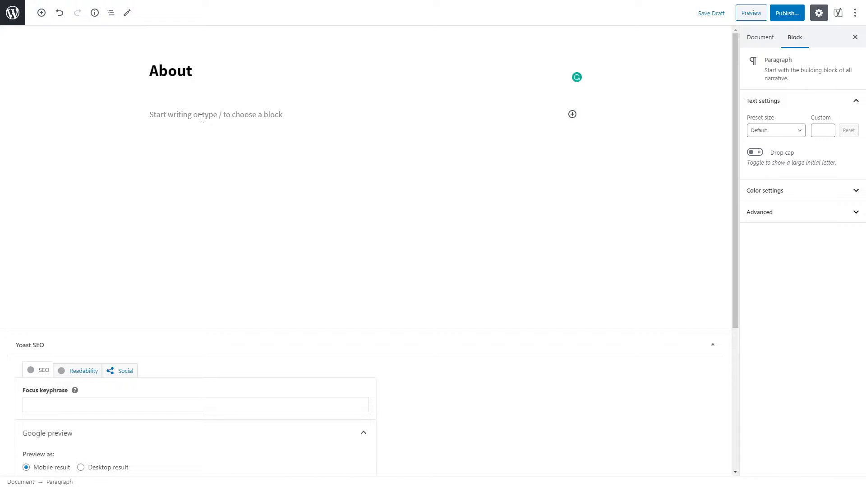
key("ctrl+v")
Step: Insert an empty Paragraph block below the eight-item bulleted list
left_click(82, 146)
left_click(267, 184)
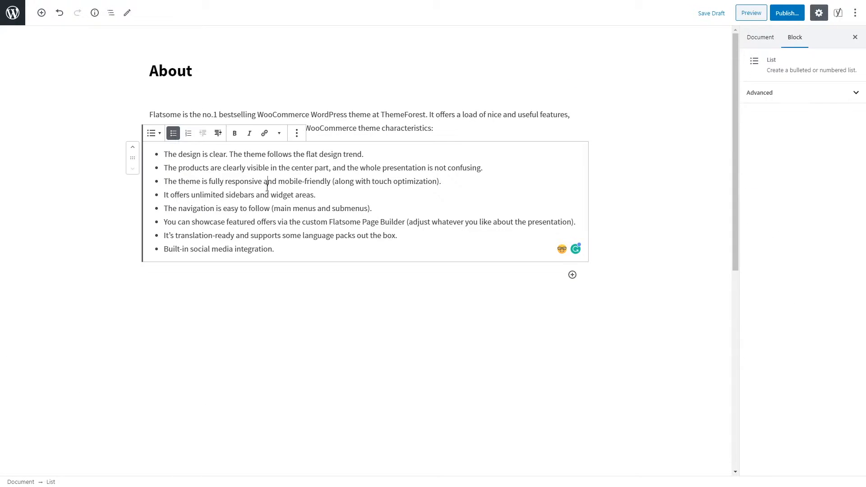
left_click(347, 128)
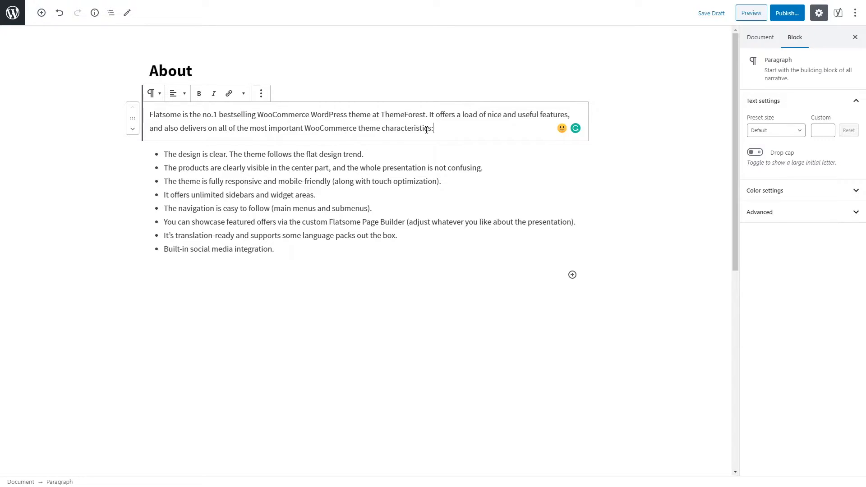
left_click(266, 189)
left_click(343, 114)
left_click(320, 245)
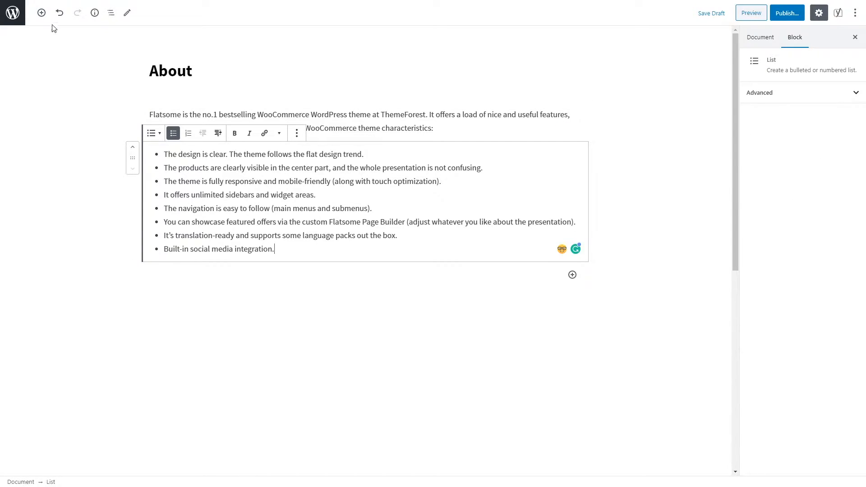
left_click(41, 13)
left_click(126, 98)
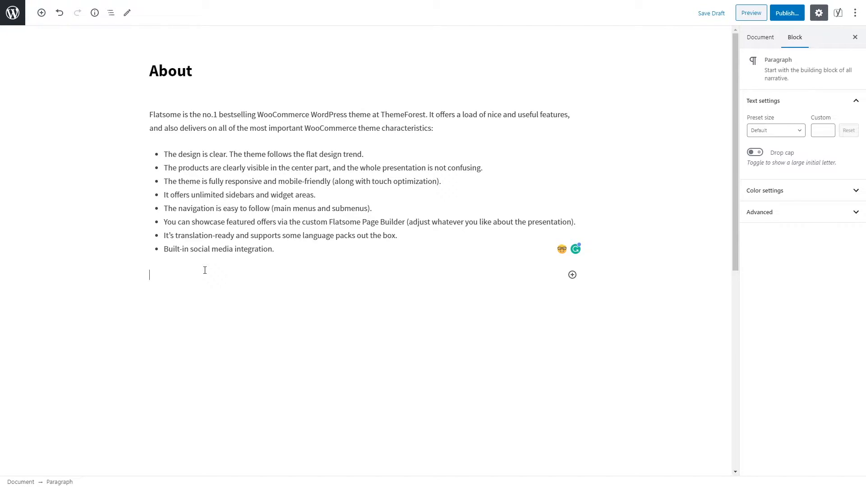
Step: Write 'History' in the new paragraph and transform it into an H2 heading
type("History")
left_click(192, 282)
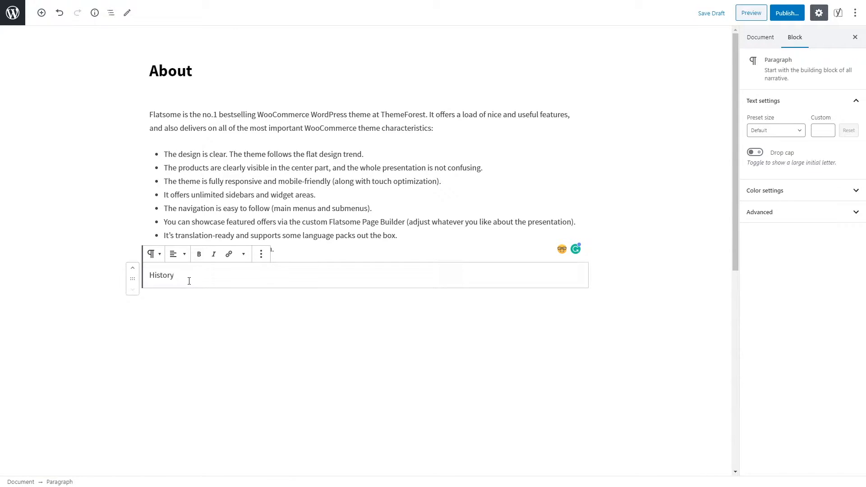
double_click(182, 274)
left_click(158, 257)
left_click(175, 320)
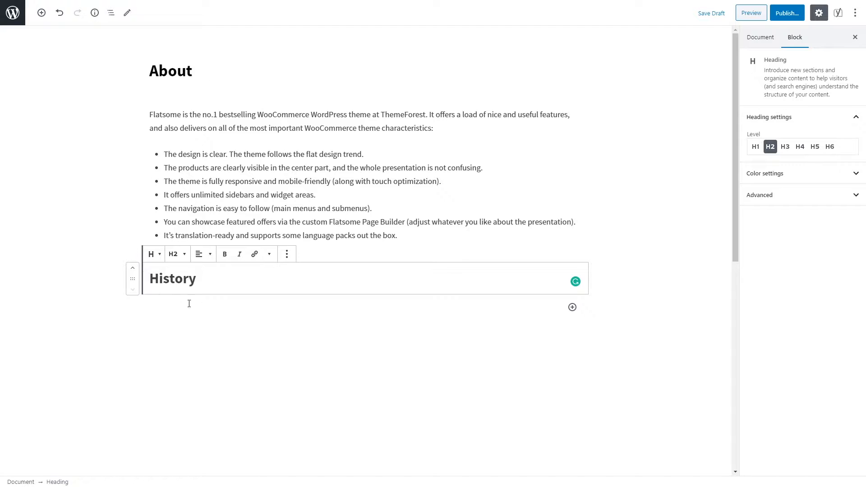
left_click(41, 13)
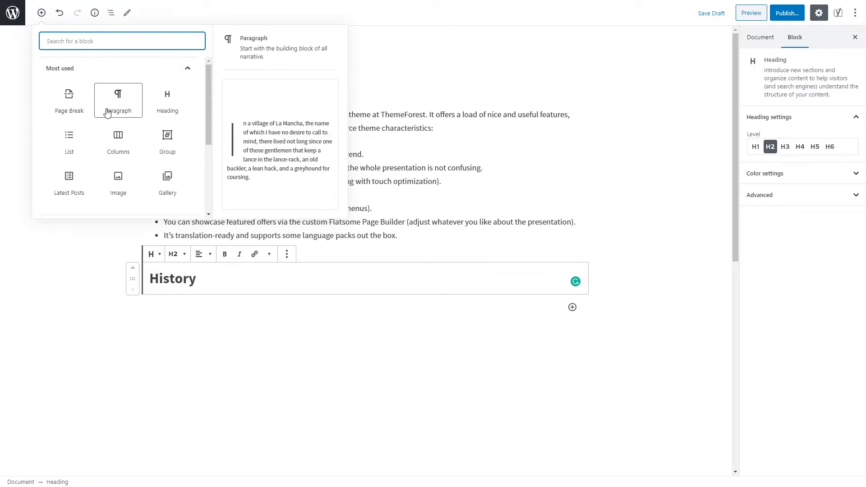
Step: Add an empty List block beneath the History heading
scroll(165, 117, "down", 3)
scroll(171, 162, "up", 3)
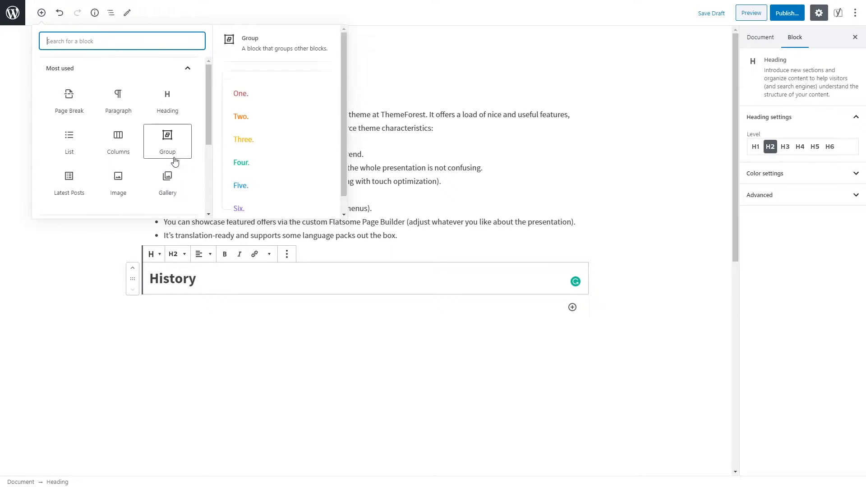
scroll(175, 162, "down", 2)
scroll(170, 168, "up", 2)
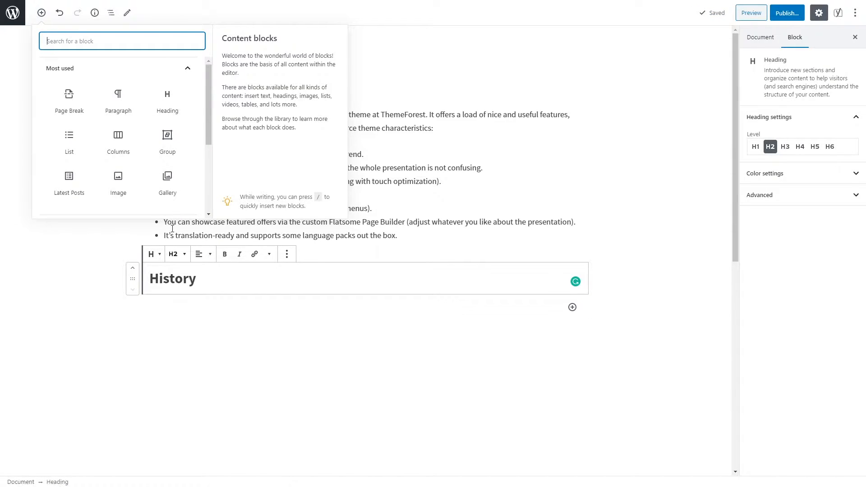
left_click(68, 143)
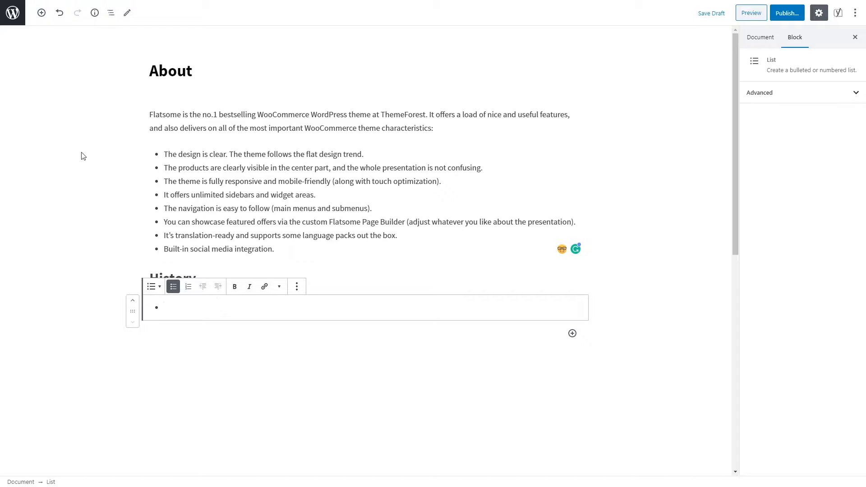
Step: Replace the empty list with the WordPress 101 Complete Course image, center-aligned
left_click(41, 12)
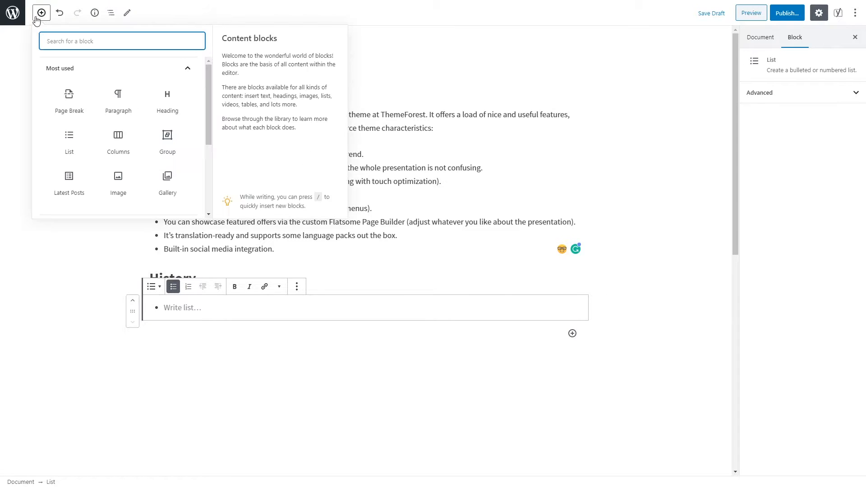
left_click(123, 192)
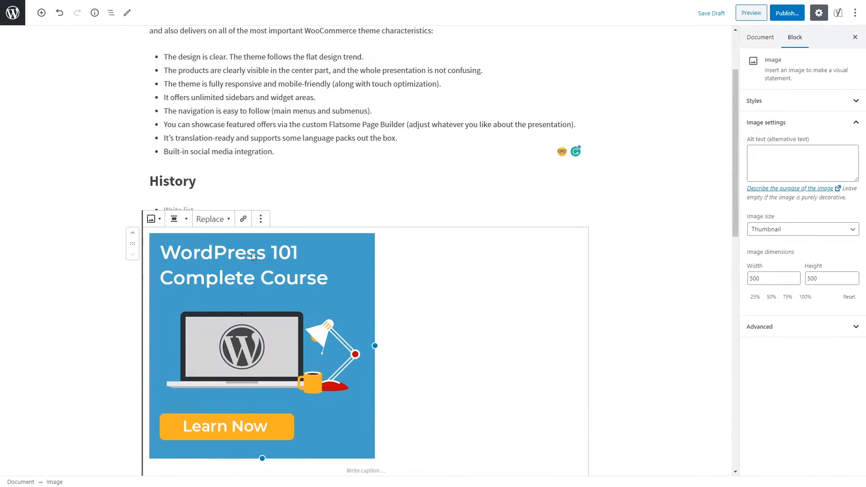
left_click(190, 223)
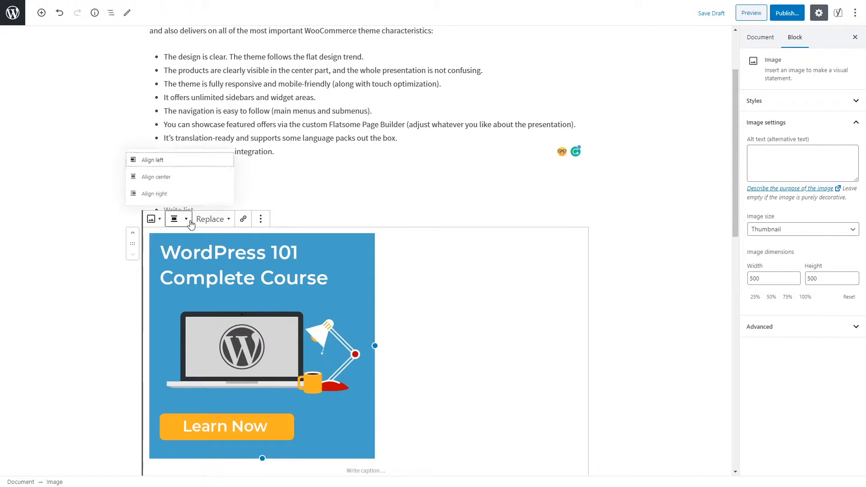
left_click(201, 178)
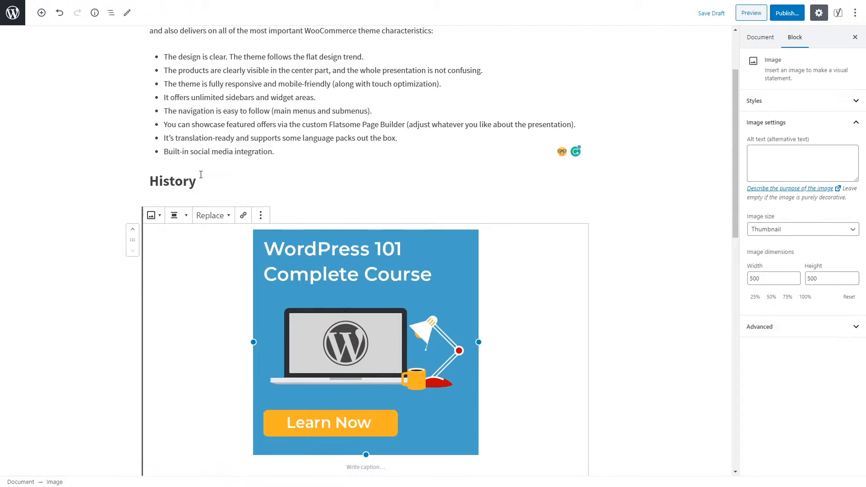
left_click(191, 222)
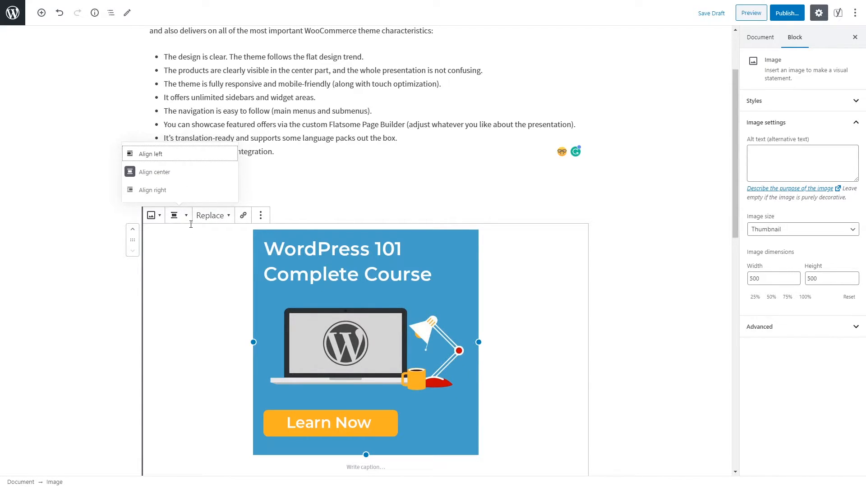
left_click(192, 190)
left_click(390, 214)
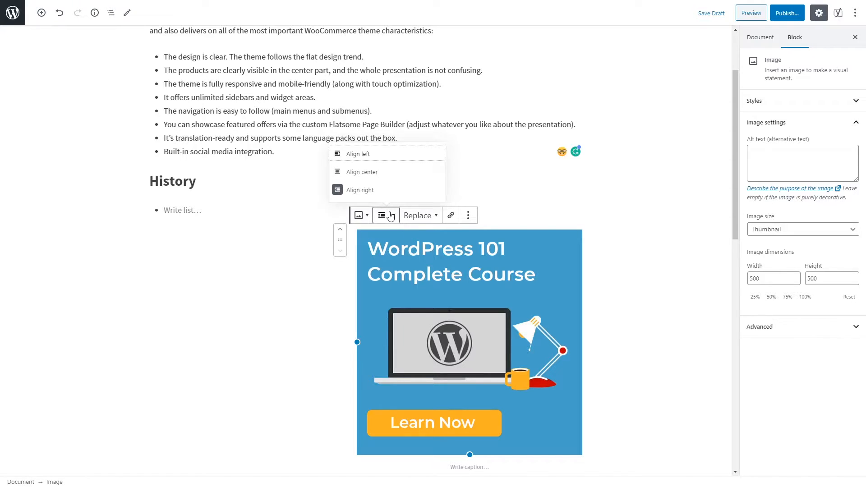
left_click(386, 172)
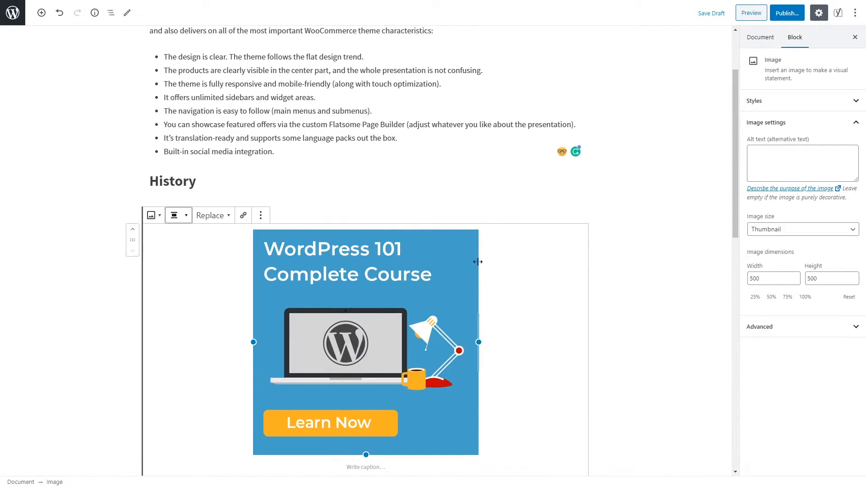
scroll(524, 268, "down", 5)
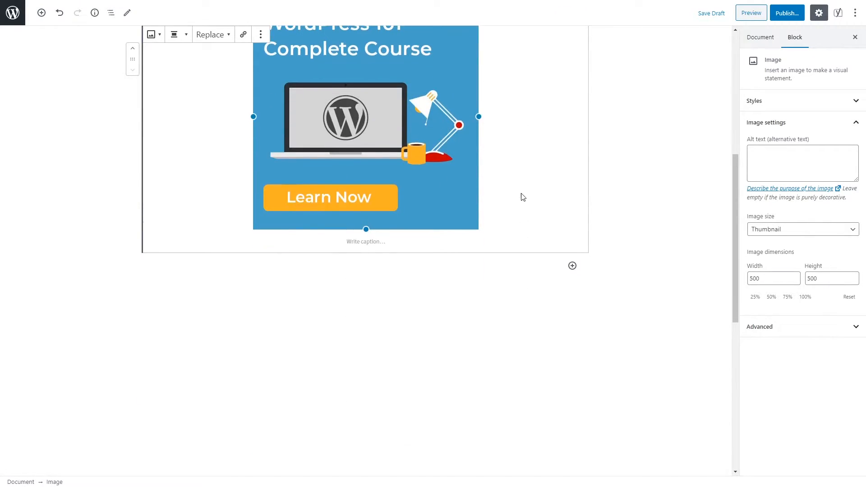
scroll(522, 197, "up", 6)
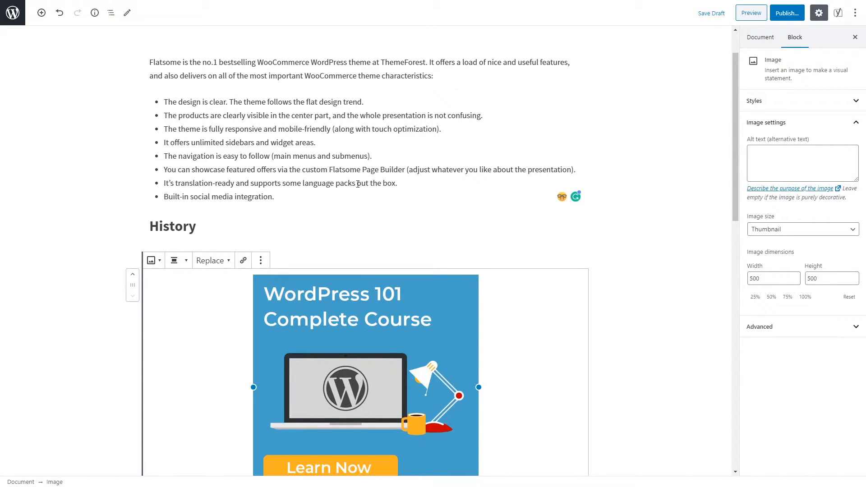
scroll(362, 188, "up", 1)
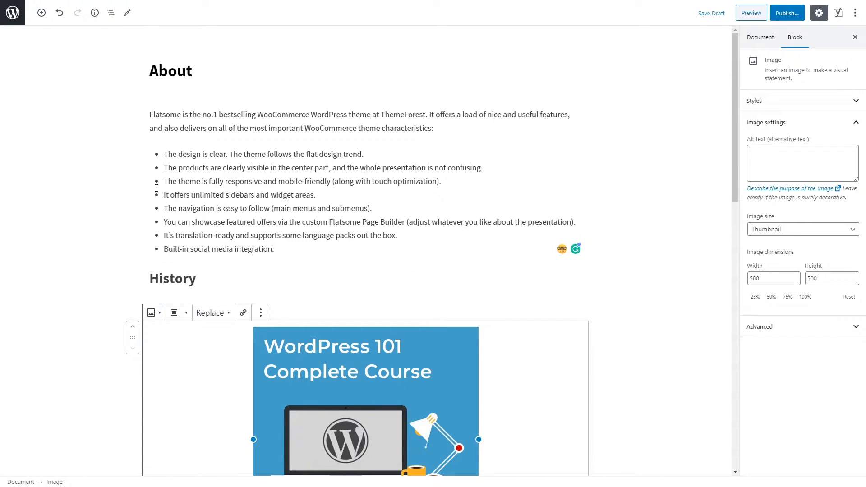
Step: Insert a Columns block with the 'Two columns; equal split' variation below the course image
left_click(42, 13)
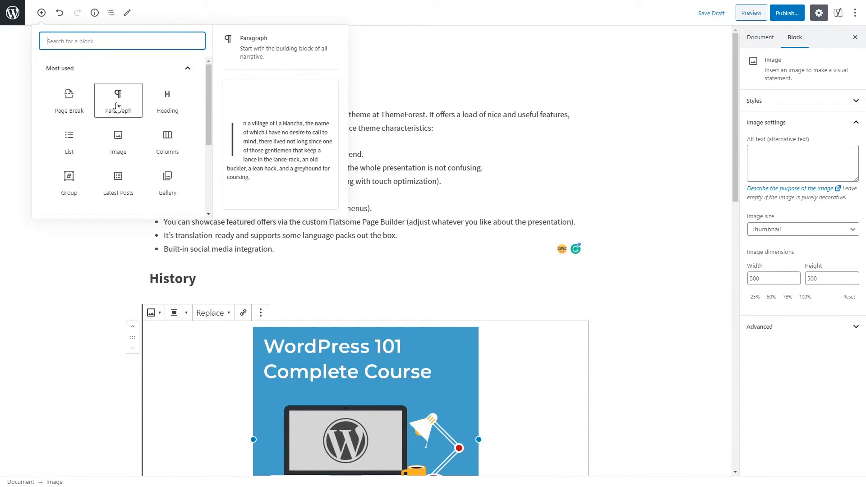
left_click(167, 140)
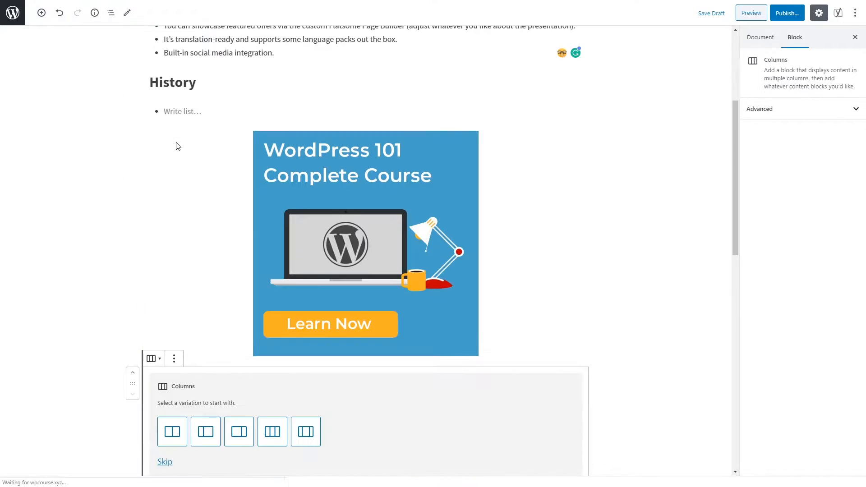
scroll(199, 131, "down", 4)
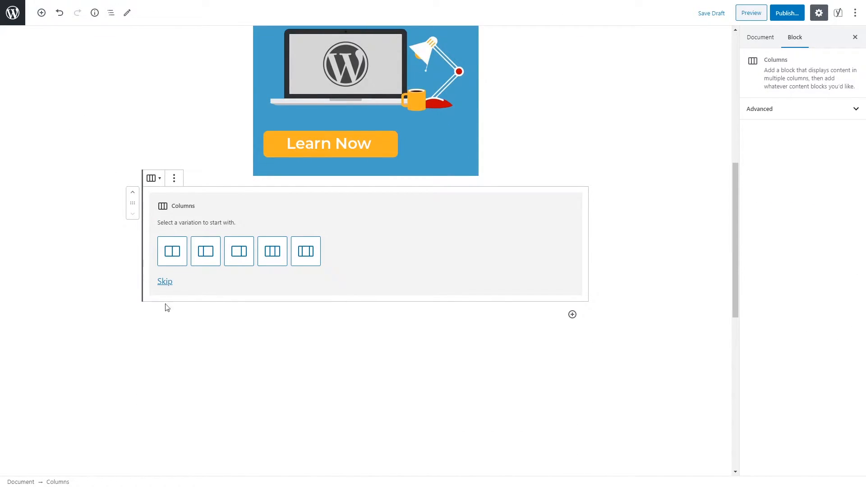
left_click(173, 255)
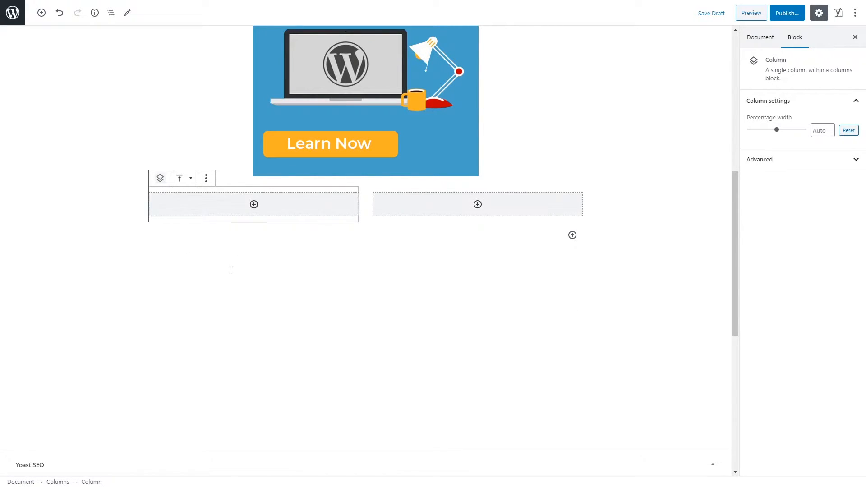
left_click(253, 206)
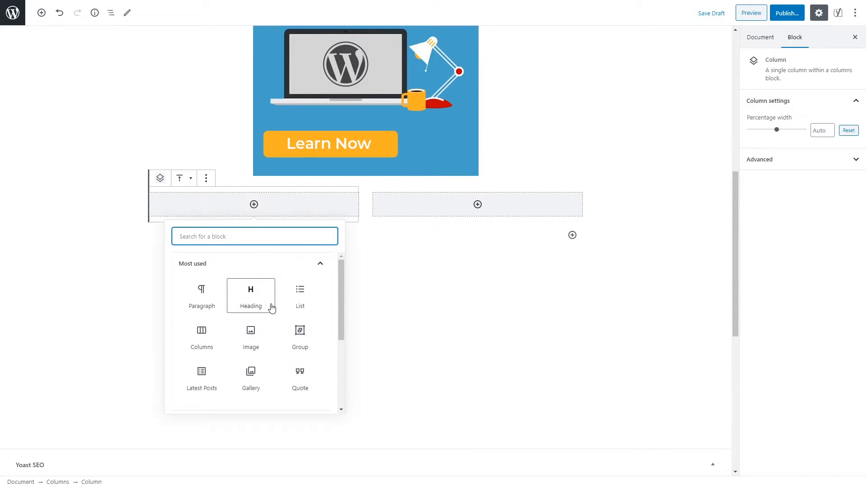
scroll(284, 350, "down", 3)
scroll(288, 350, "up", 2)
scroll(288, 350, "up", 1)
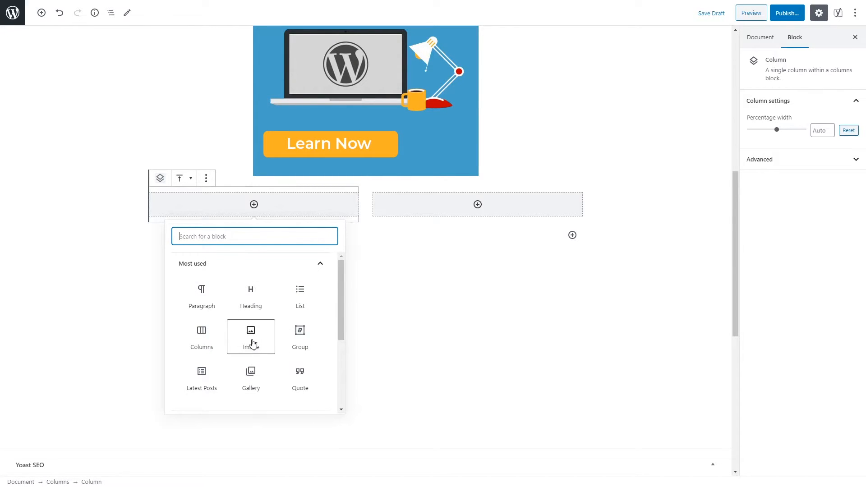
Step: Paste the Flatsome intro into the left column and place the WordPress 101 image on the right
left_click(204, 295)
type("Flatsome is the no.1 bestselling WooCommerce WordPress theme at ThemeForest. It offers a load of nice and useful features, and also delivers on all of the most important WooCommerce theme characteristics:")
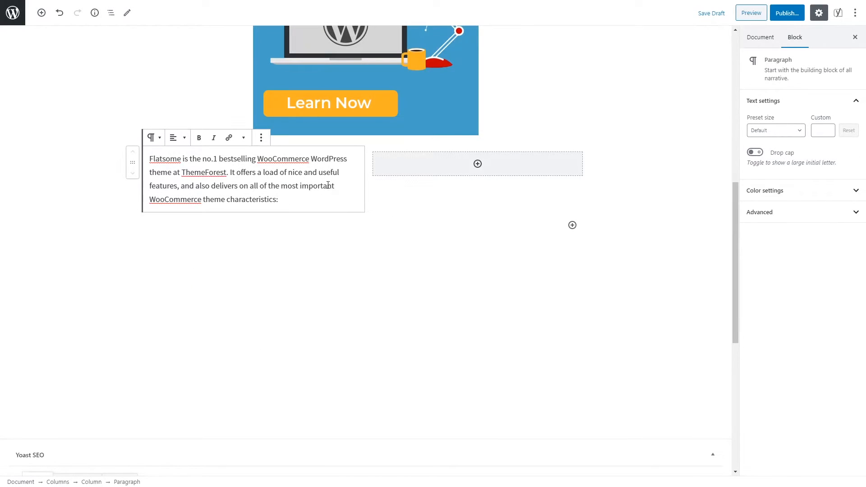
left_click(478, 163)
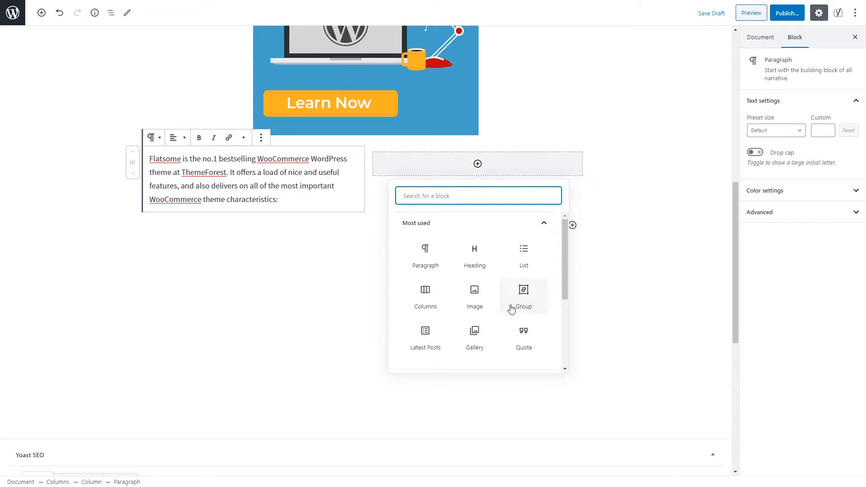
left_click(483, 306)
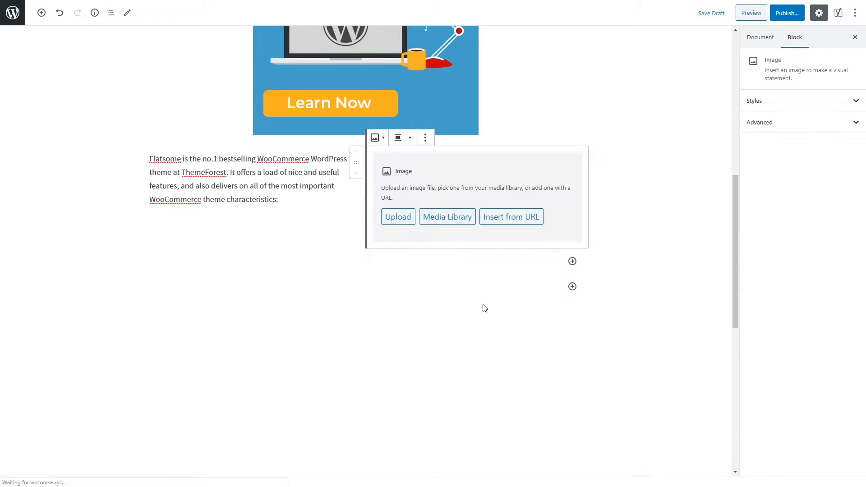
left_click(462, 222)
left_click(57, 128)
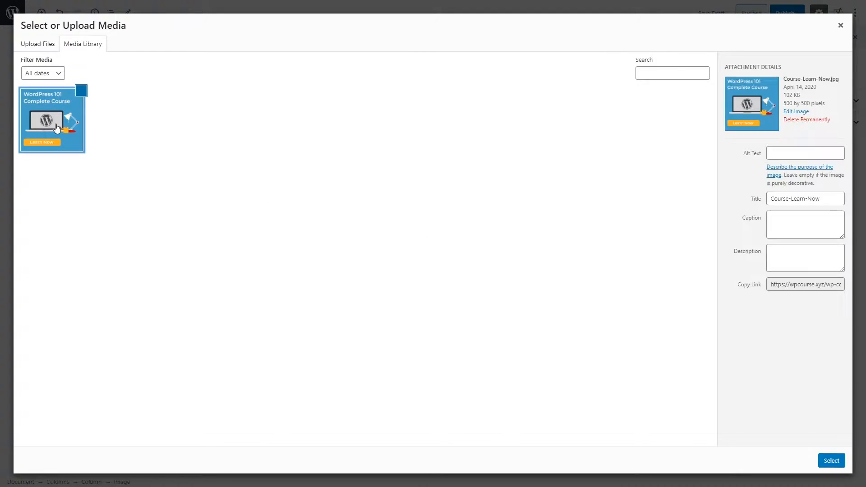
left_click(830, 463)
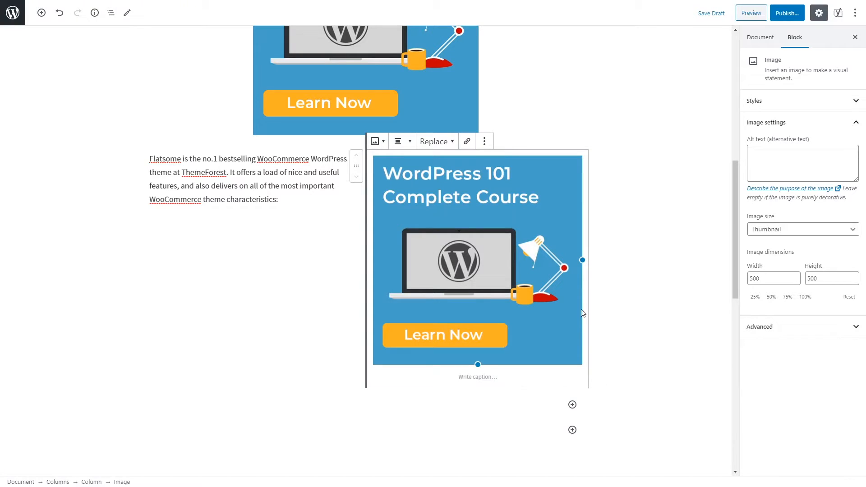
left_click(347, 266)
left_click(452, 252)
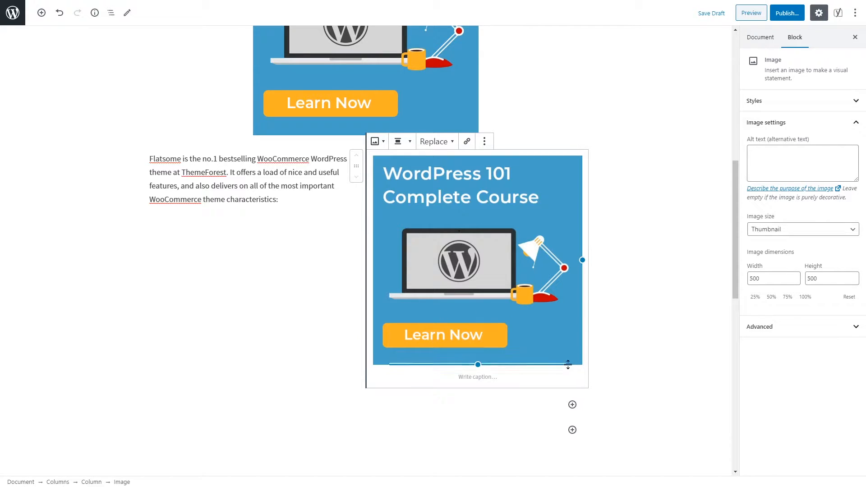
left_click(588, 385)
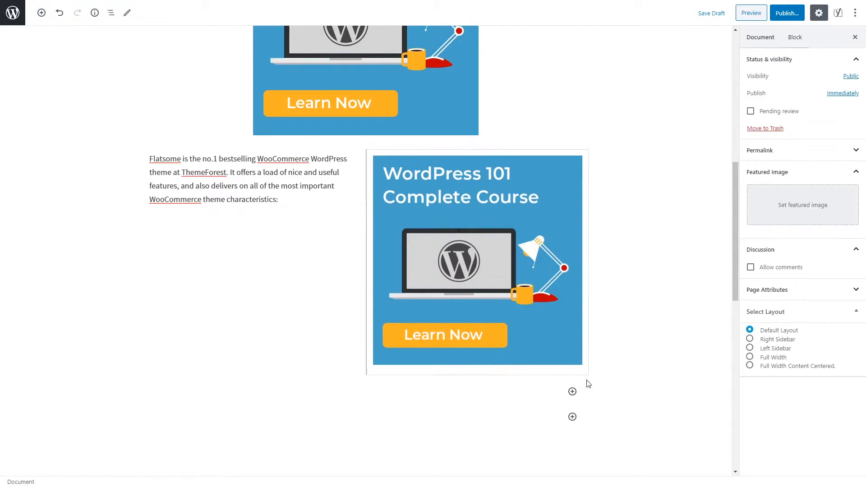
left_click(45, 16)
scroll(121, 113, "down", 2)
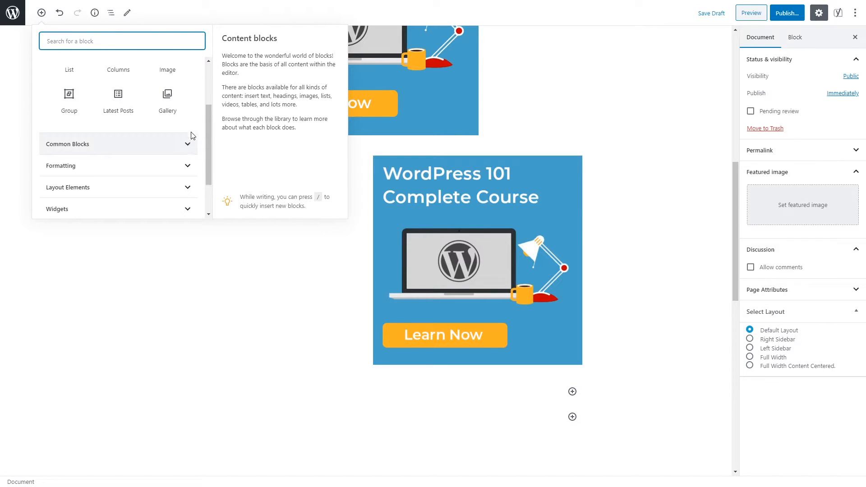
left_click(188, 137)
scroll(121, 163, "down", 3)
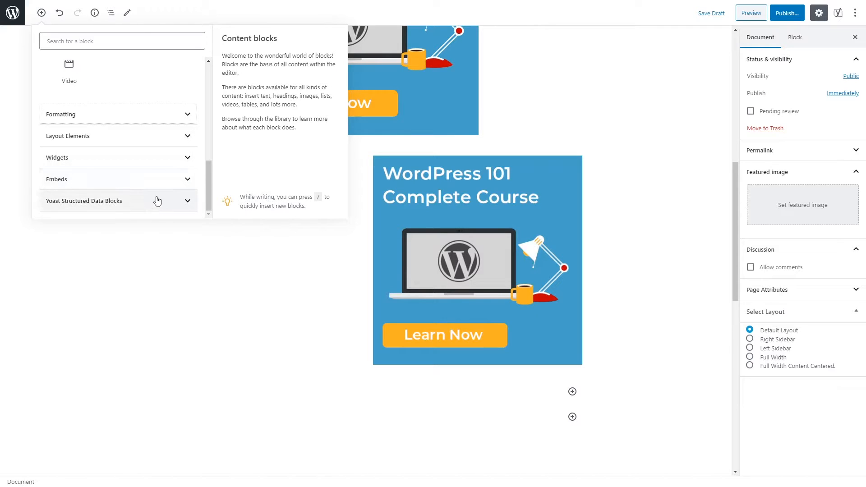
scroll(174, 185, "up", 3)
scroll(179, 193, "up", 1)
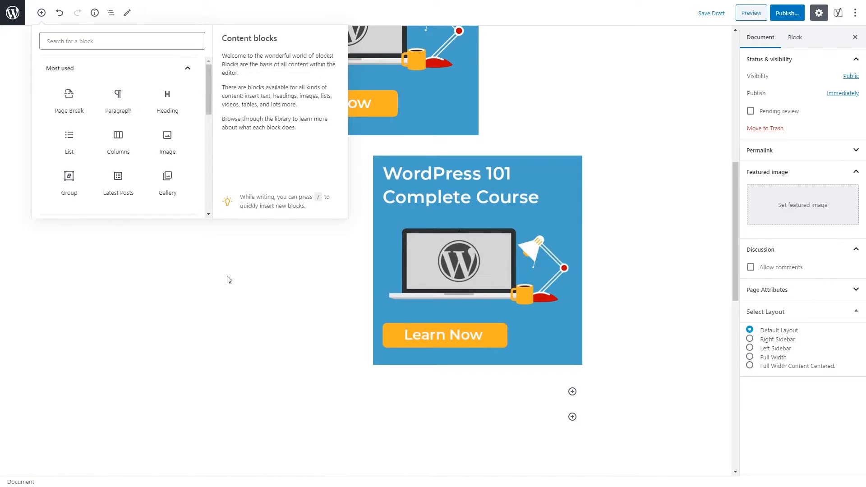
scroll(348, 284, "up", 8)
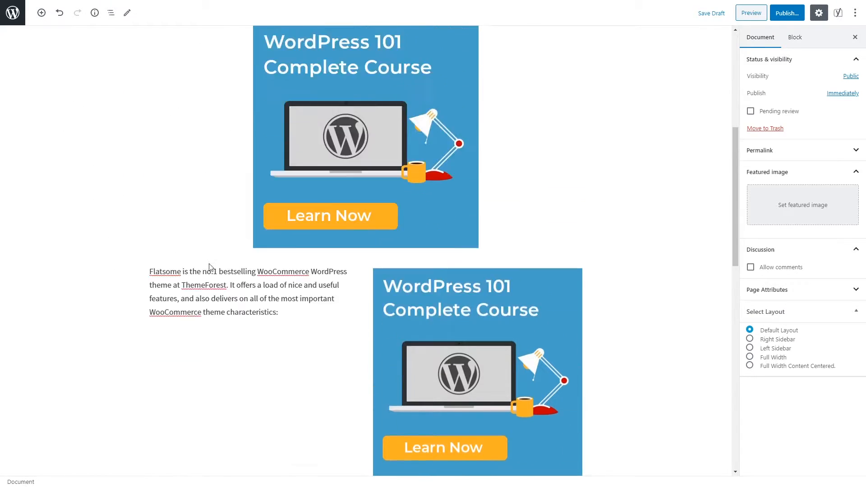
left_click(370, 280)
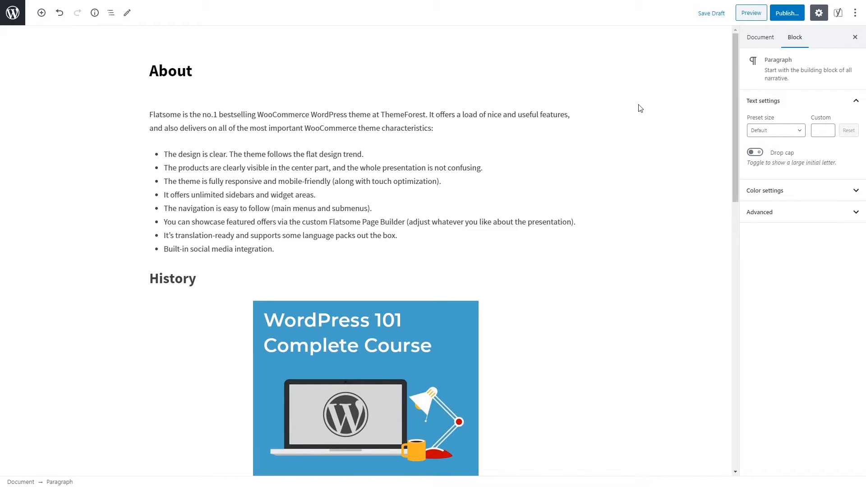
left_click(751, 13)
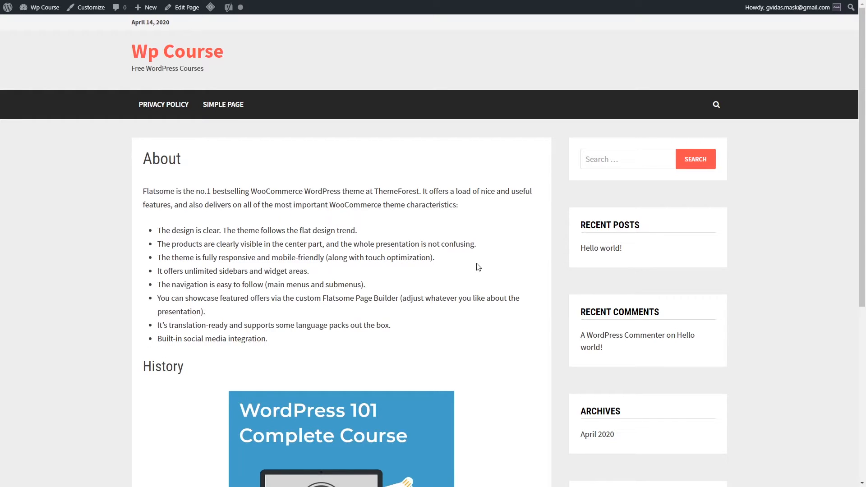
scroll(392, 259, "down", 2)
scroll(393, 258, "down", 5)
scroll(423, 259, "up", 5)
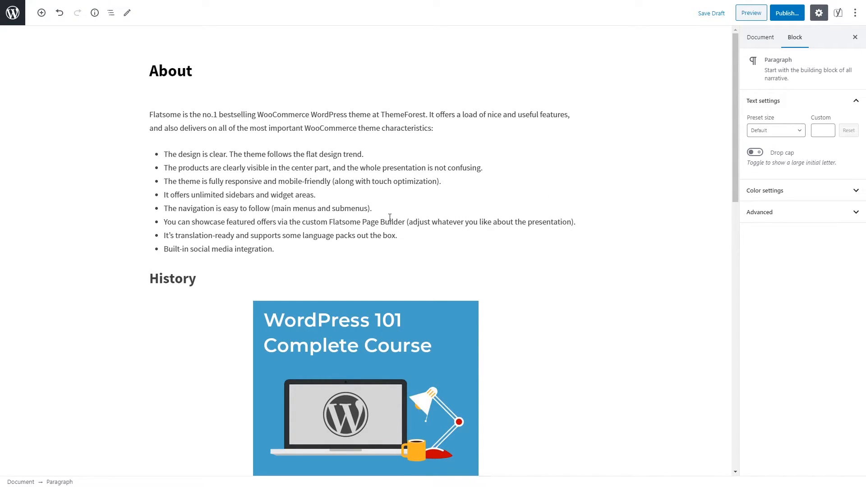
Step: Publish the About page and return to the Pages list
left_click(786, 13)
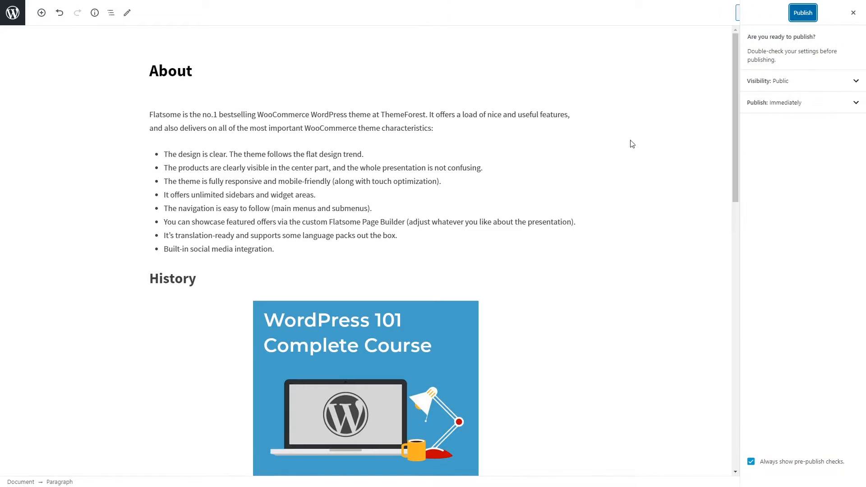
left_click(802, 14)
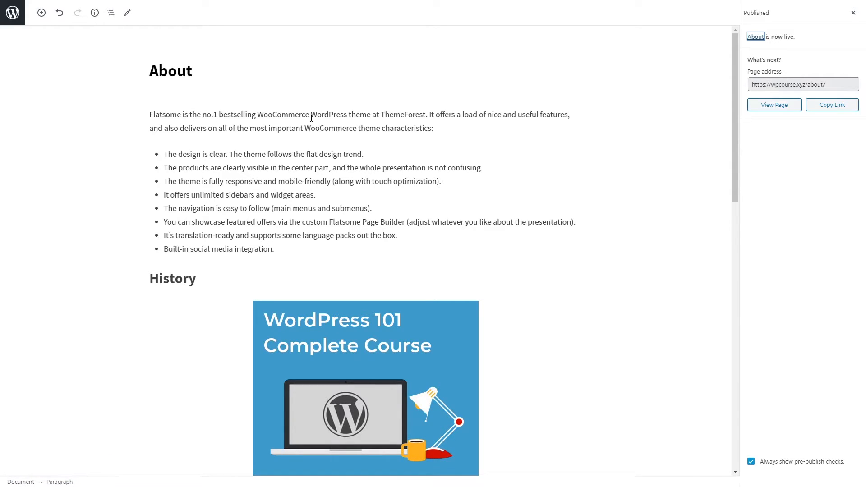
left_click(13, 13)
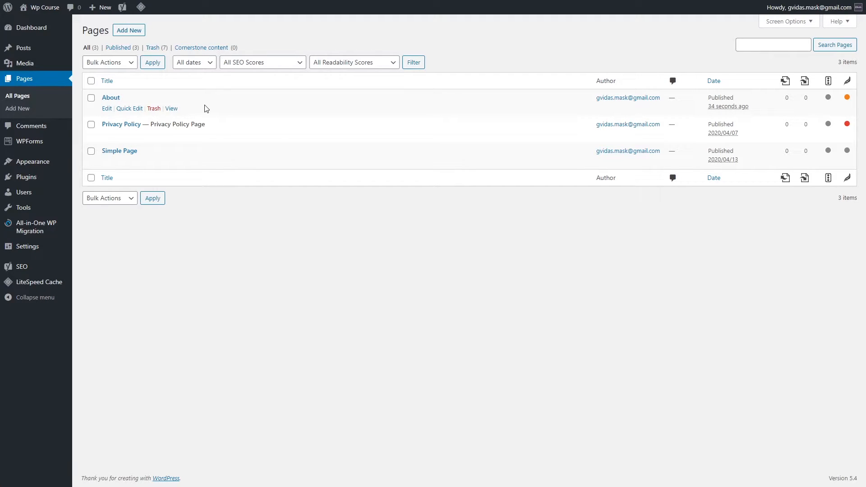
Step: Publish a new 'Terms Of use' page and move Simple Page to the trash
left_click(132, 30)
type("Terms Of use")
left_click(238, 113)
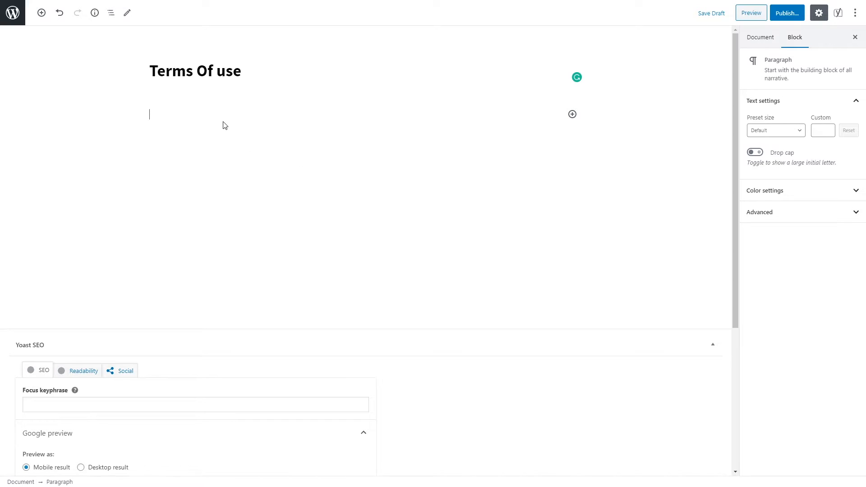
left_click(785, 14)
left_click(803, 13)
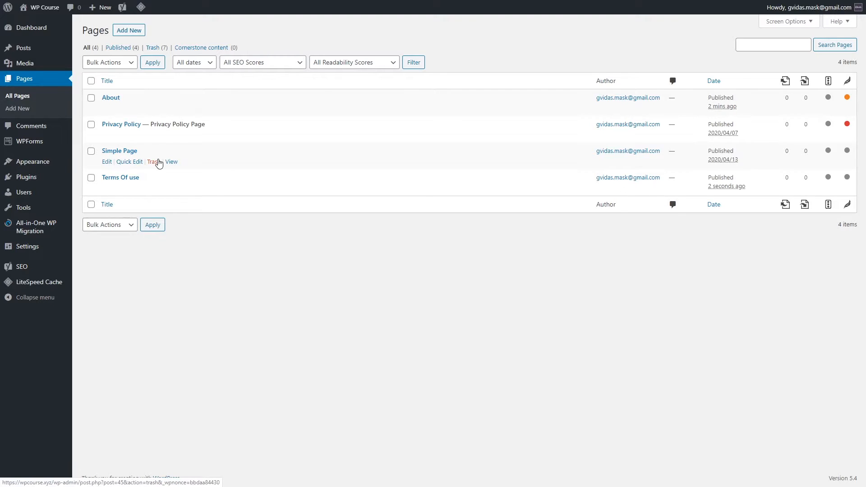
left_click(154, 163)
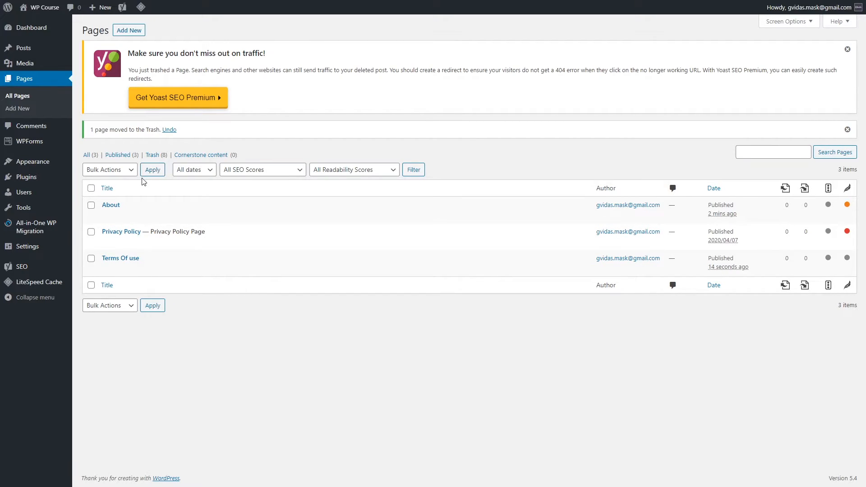
mouse_move(178, 204)
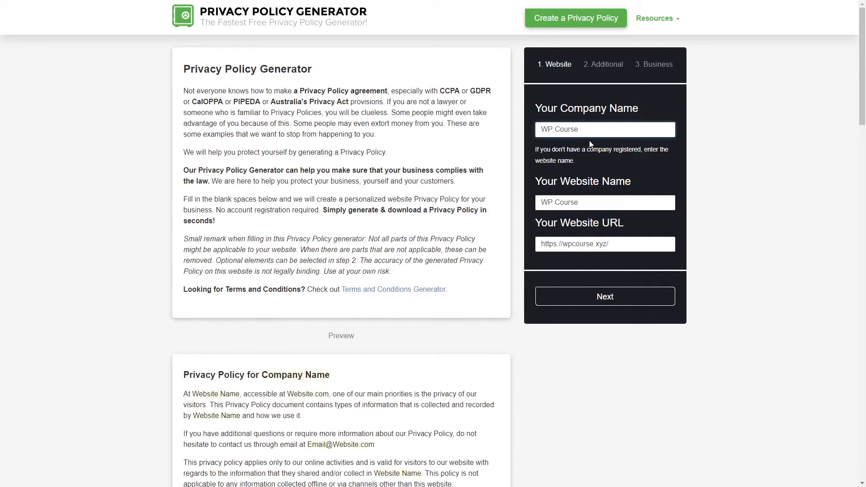
Step: Go to the Additional step and answer Yes to the third-party advertising question
left_click(608, 296)
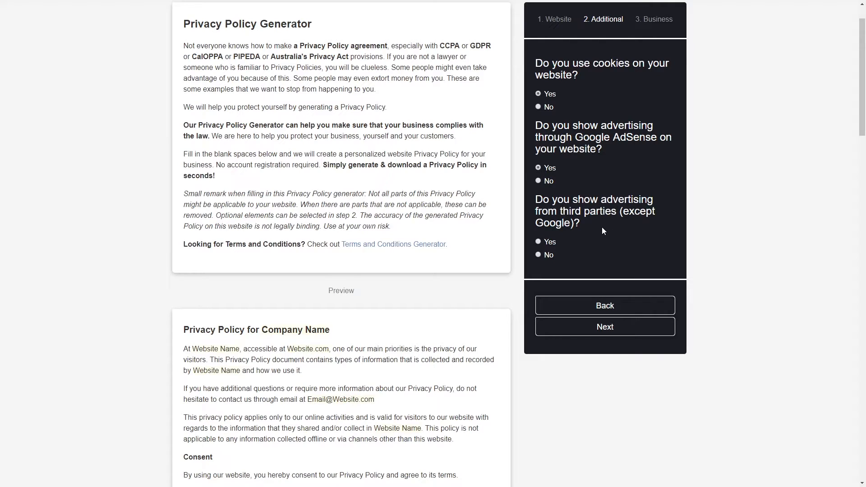
left_click(539, 242)
Step: Autofill the country, state and email business details and generate the privacy policy
left_click(611, 328)
left_click(605, 167)
left_click(601, 183)
left_click(627, 247)
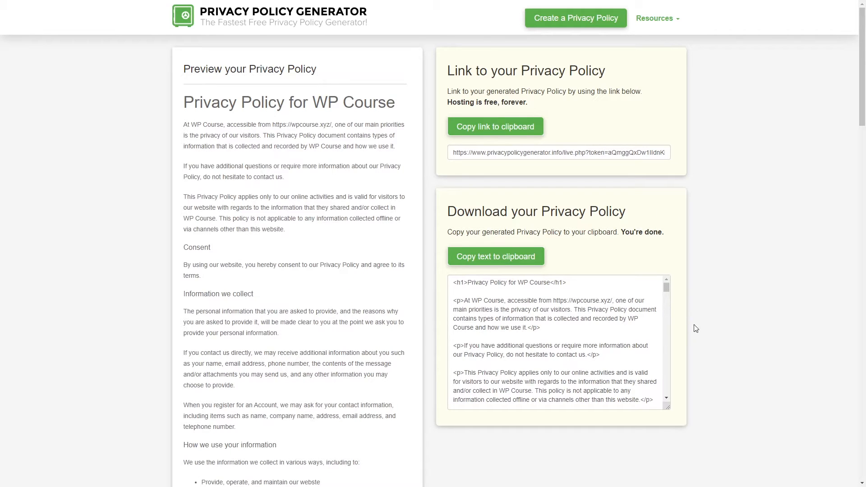
Step: Copy the generated WP Course policy text to the clipboard
left_click(487, 262)
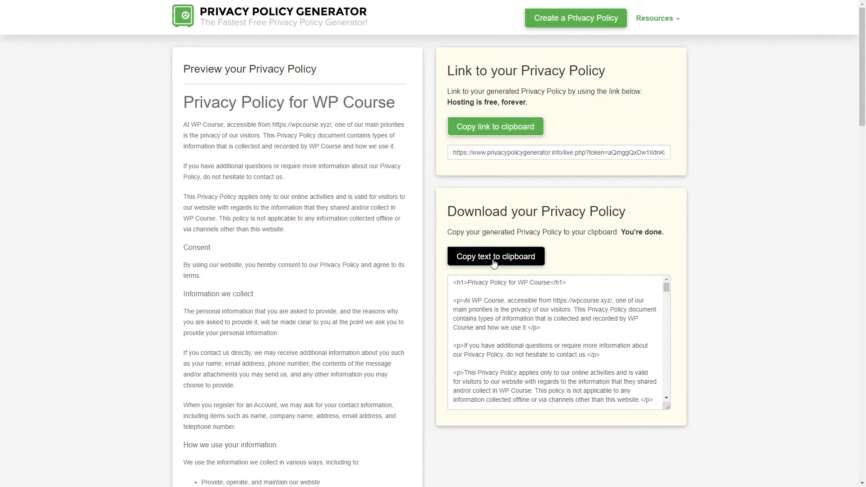
left_click(523, 264)
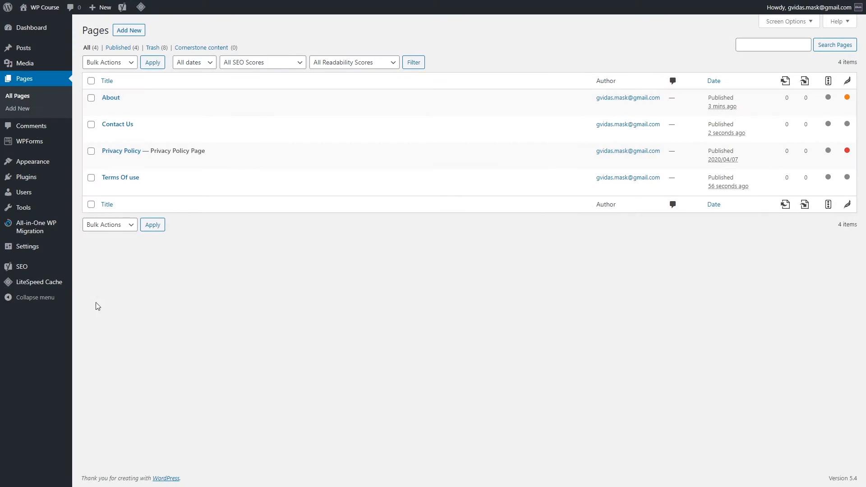
mouse_move(182, 147)
Step: Open the Privacy Policy page in the editor and delete all its existing content
left_click(107, 163)
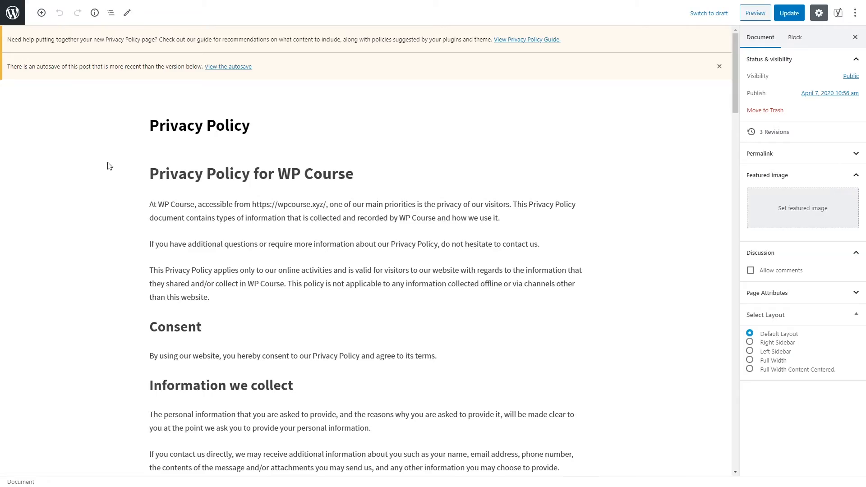
left_click_drag(150, 172, 465, 266)
scroll(359, 176, "down", 20)
scroll(394, 241, "up", 6)
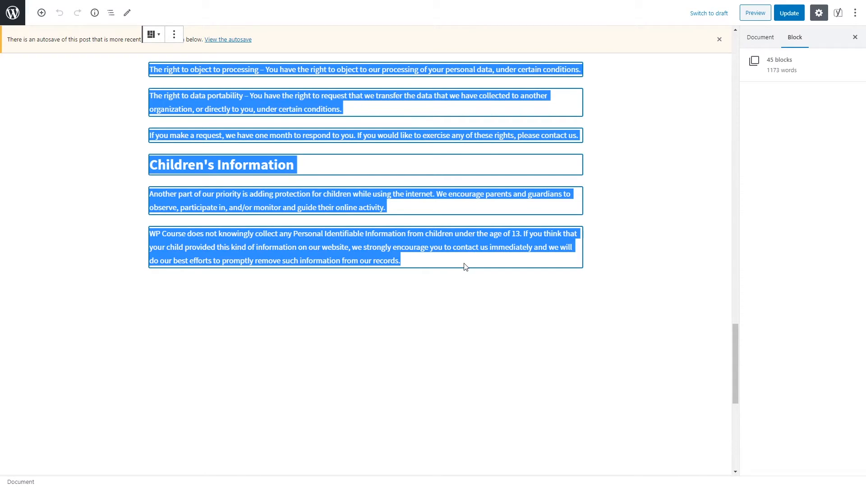
key("Delete")
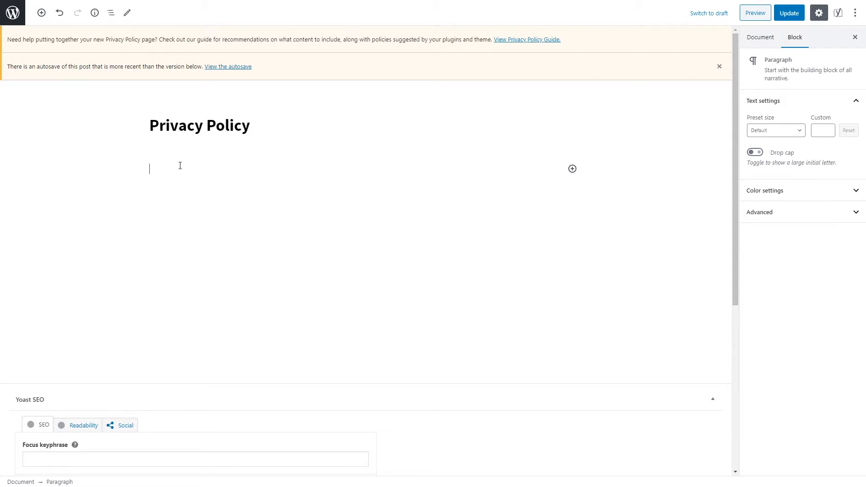
Step: Paste the generated policy text into the page and update it
right_click(180, 166)
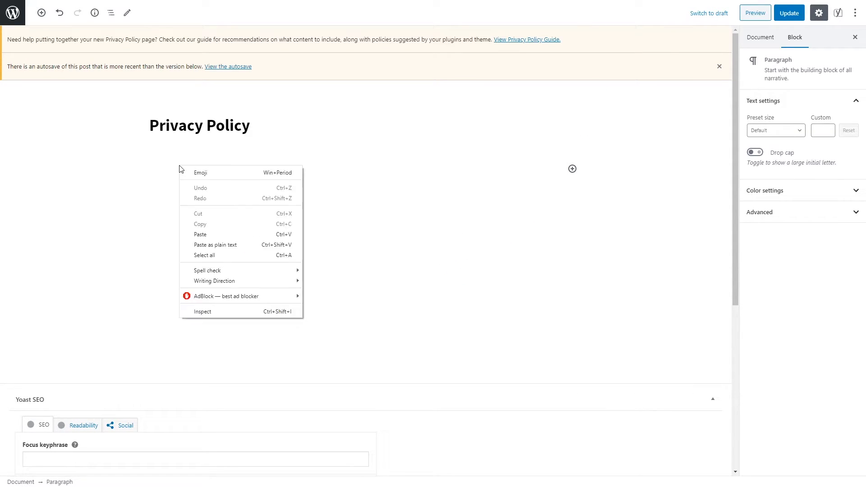
left_click(221, 235)
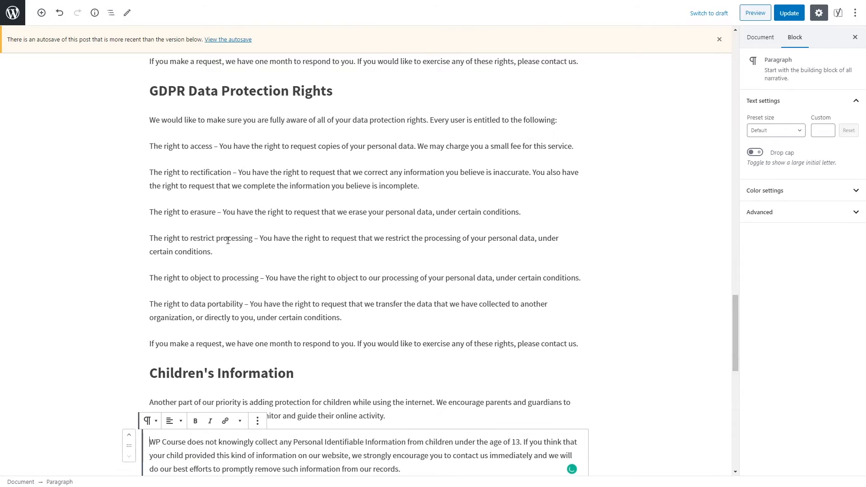
scroll(318, 258, "up", 20)
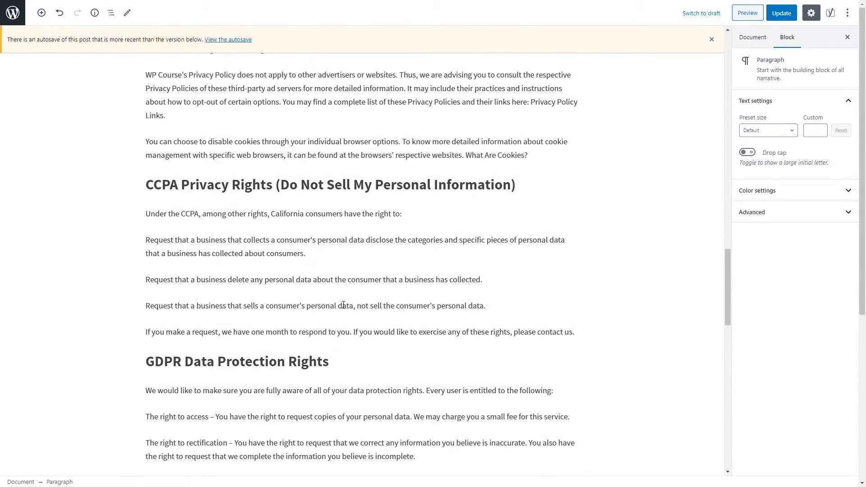
scroll(350, 329, "up", 20)
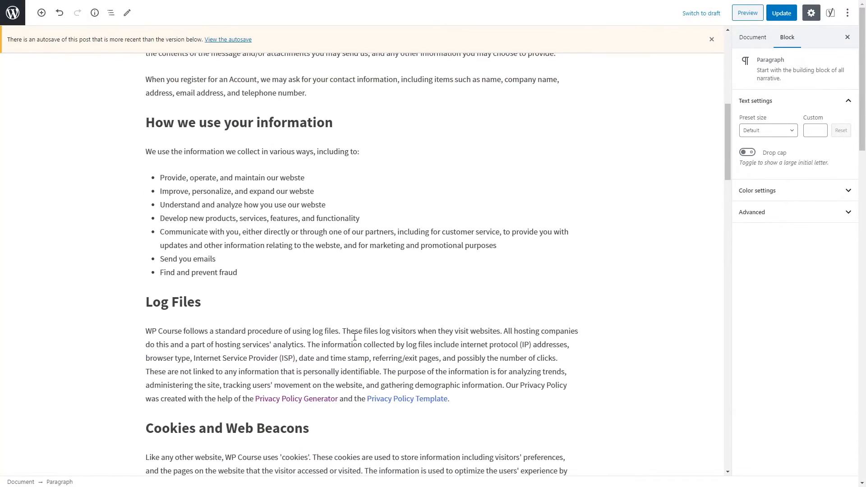
left_click(519, 178)
left_click(781, 13)
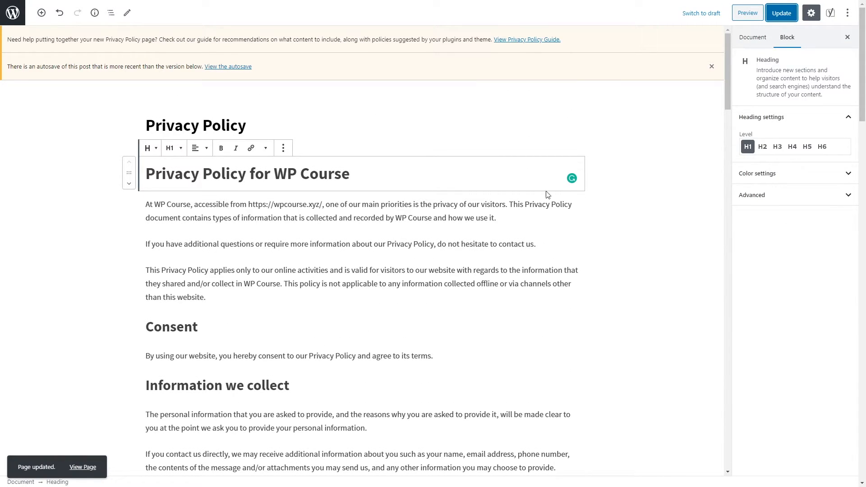
Step: Exit the page editor back to the WordPress admin area
left_click(20, 17)
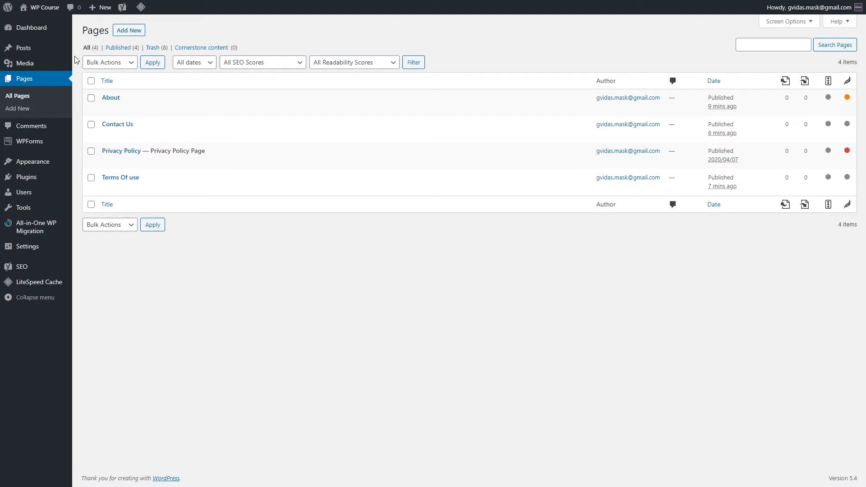
Step: Open Posts > Categories and start a Quick Edit of the Uncategorized category
mouse_move(49, 52)
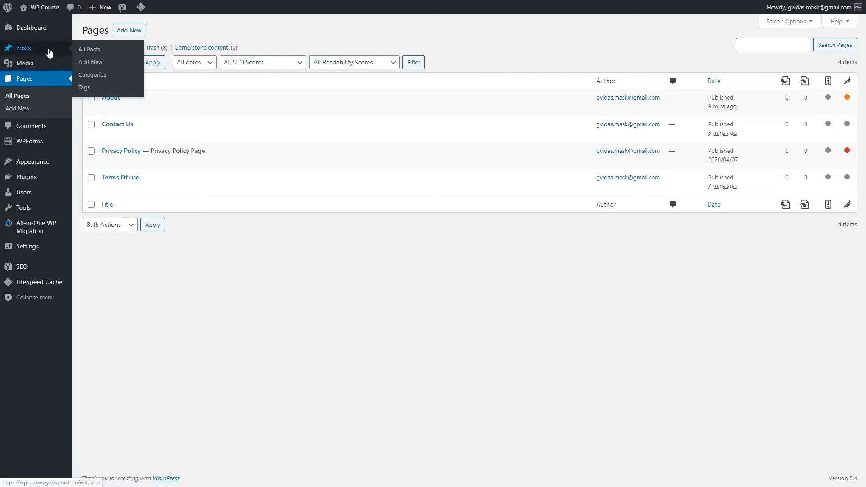
left_click(95, 76)
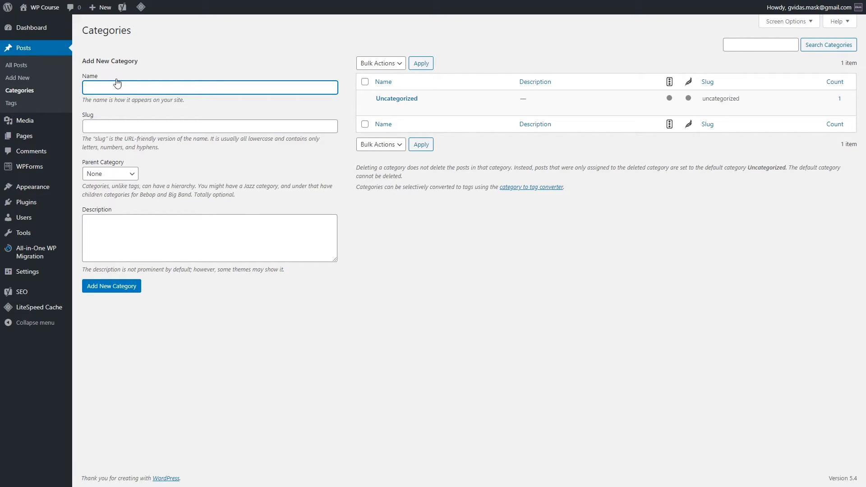
mouse_move(391, 118)
left_click(404, 108)
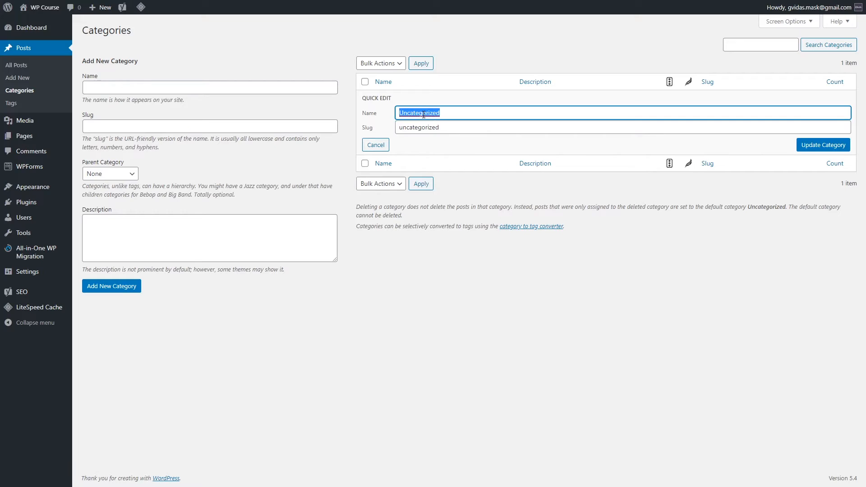
Step: Rename the category to 'WordPress' with slug 'wordpress'
type("Wo")
key("BackSpace")
key("BackSpace")
type("WordPress")
double_click(426, 128)
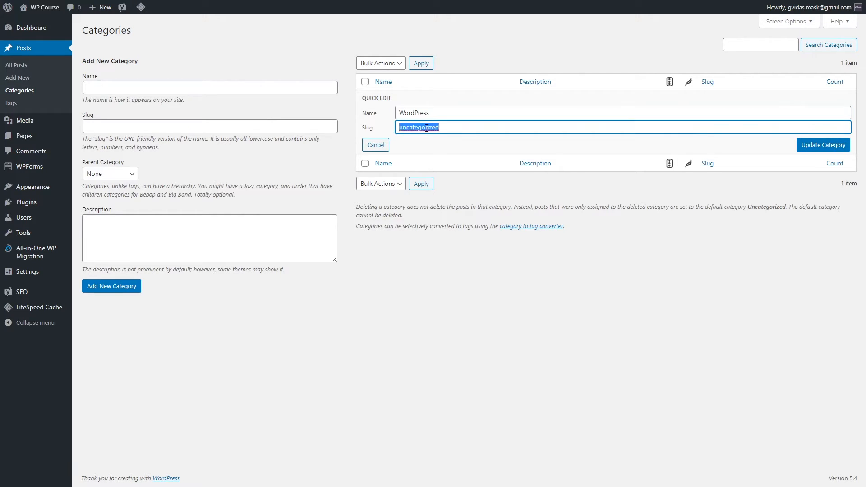
type("wordpress")
Step: Save the WordPress category, then add the WooCommerce category
left_click(821, 145)
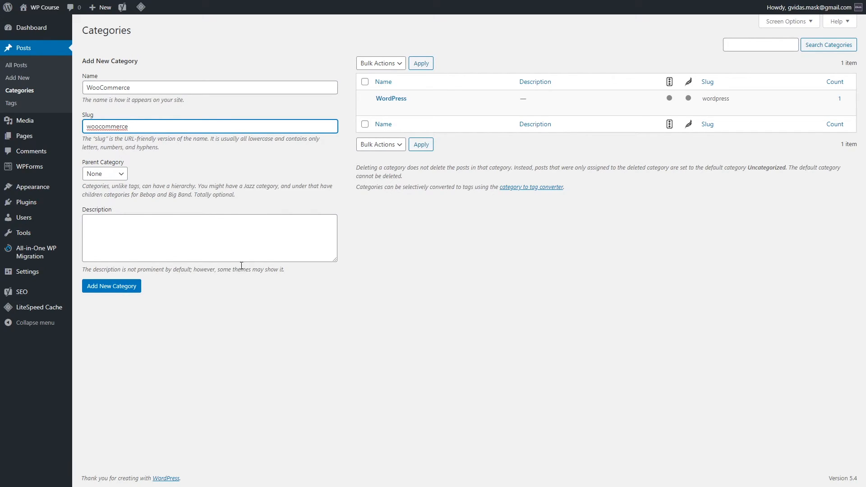
left_click(136, 289)
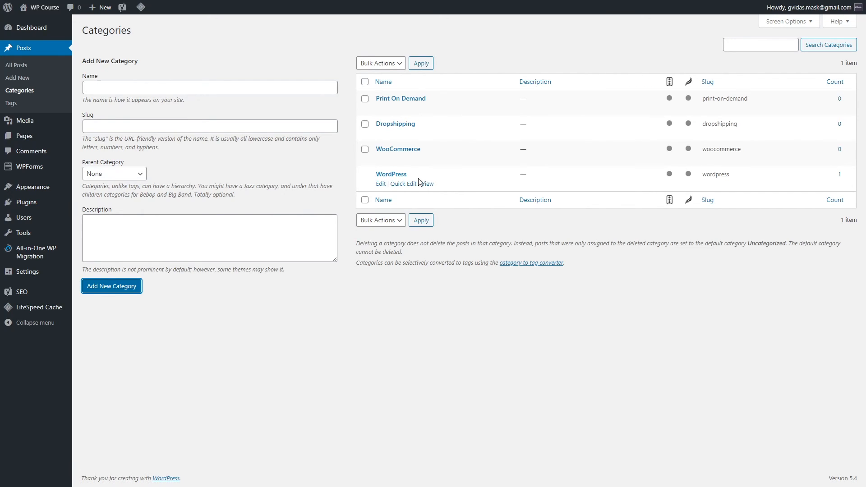
Step: Add a 'PLugins' subcategory with slug 'plugins' under the WordPress parent category
left_click(234, 86)
left_click(247, 54)
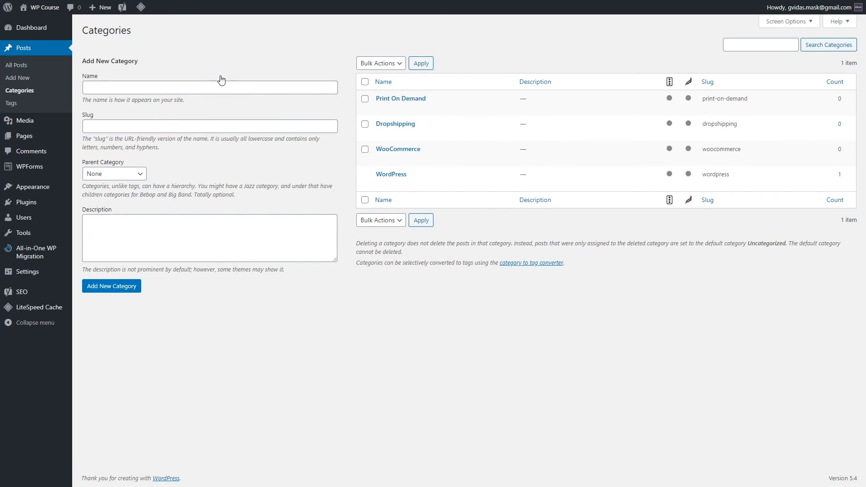
left_click(200, 87)
type("PLugins")
key("Tab")
type("plugins")
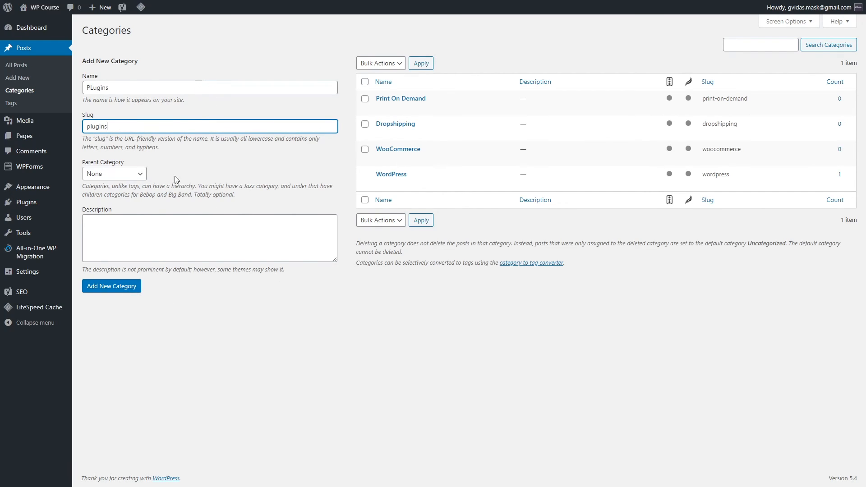
left_click(141, 177)
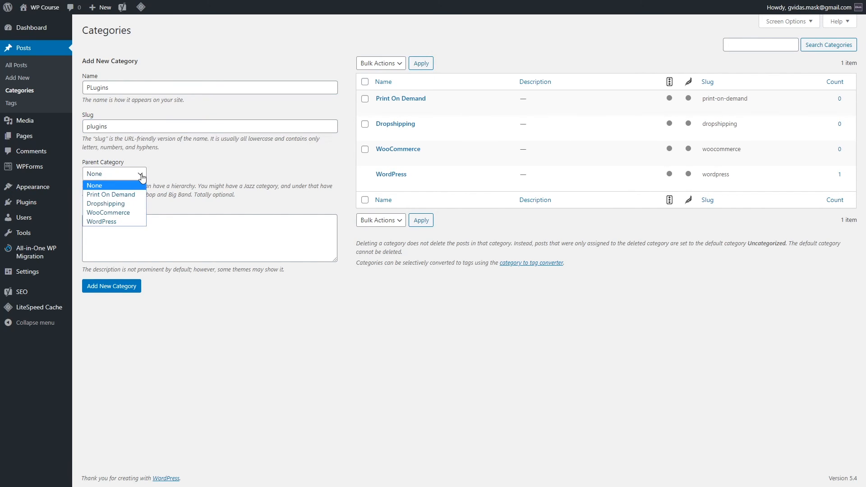
left_click(133, 222)
left_click(124, 288)
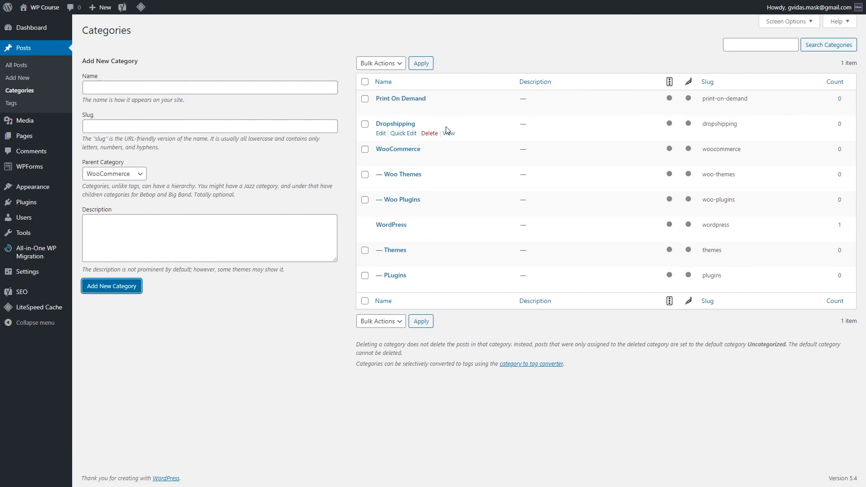
mouse_move(463, 115)
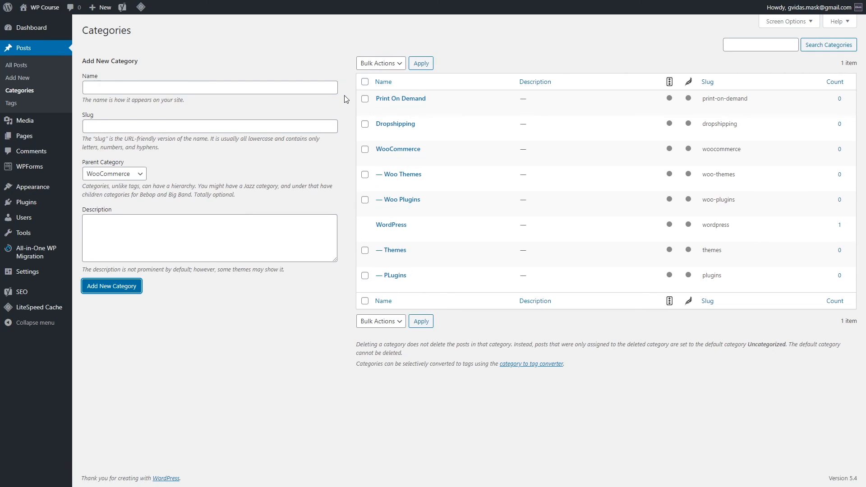